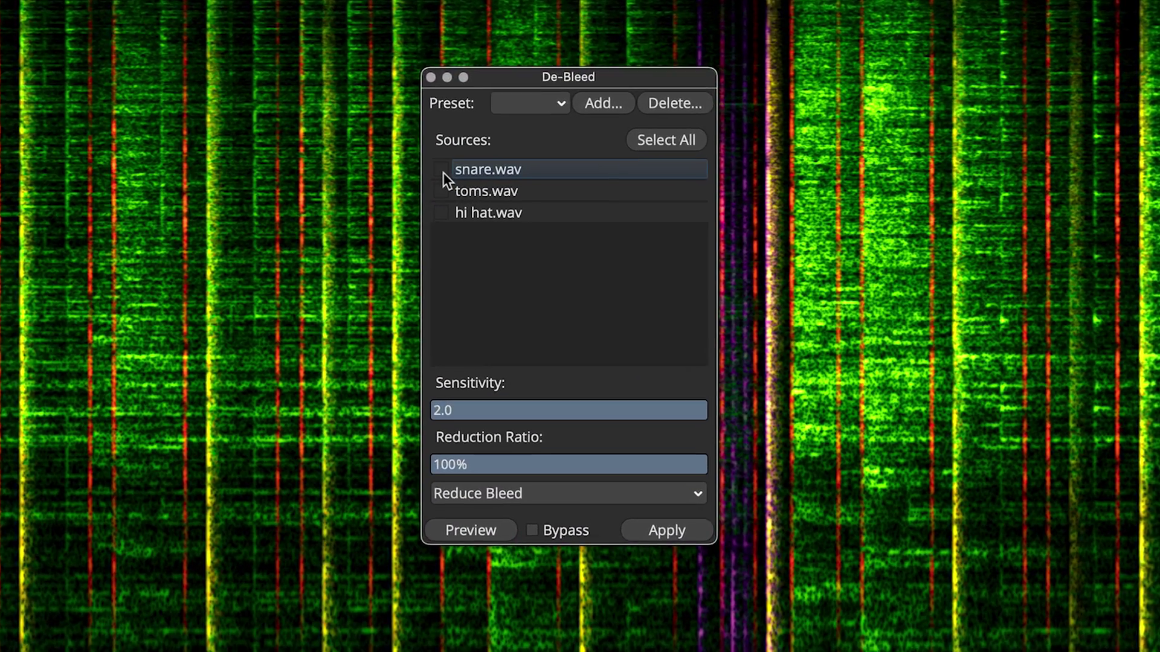
- Tick snare.wav, toms.wav and hi hat.wav as De-Bleed sources and load the Strong preset
click(456, 186)
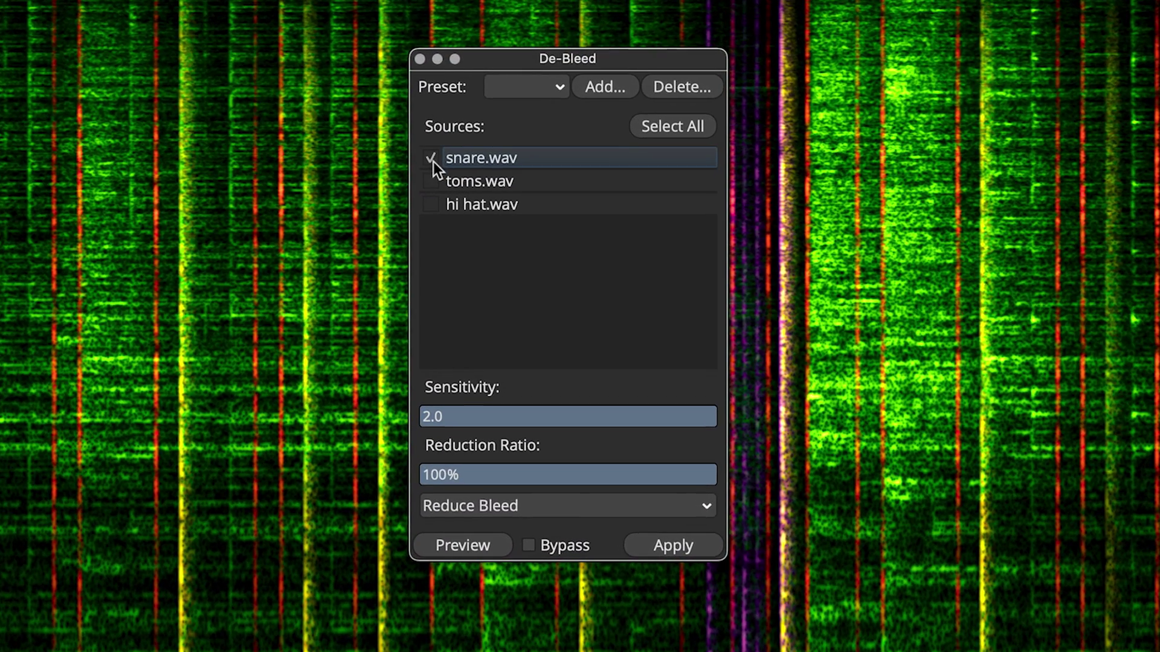
click(432, 208)
click(710, 129)
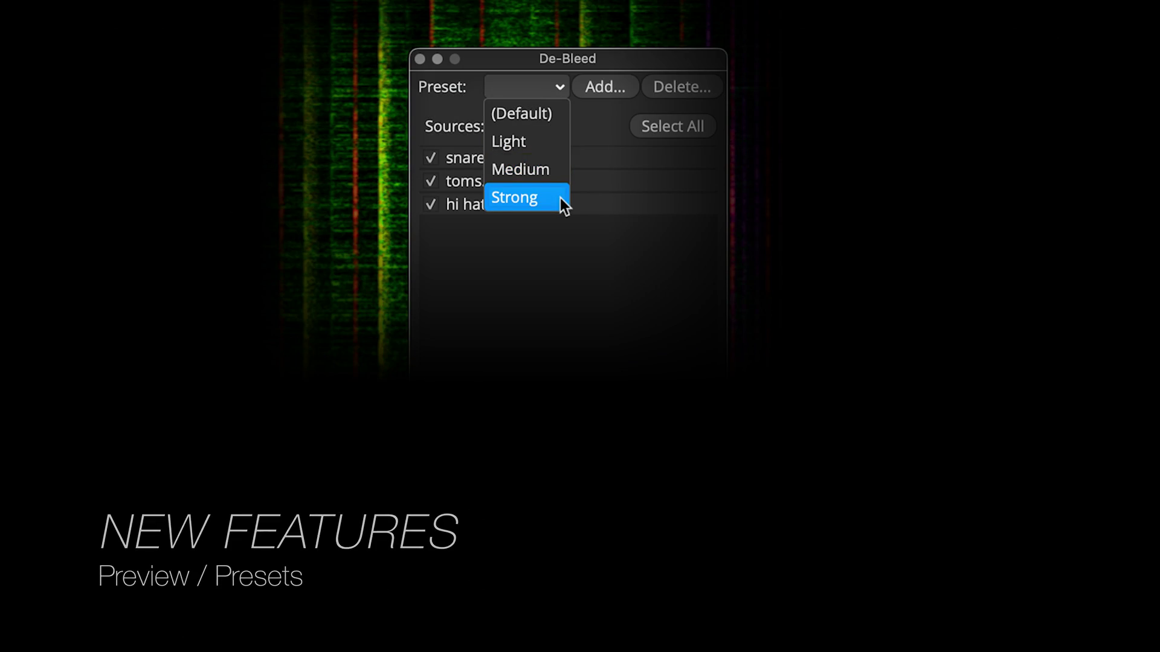
click(560, 197)
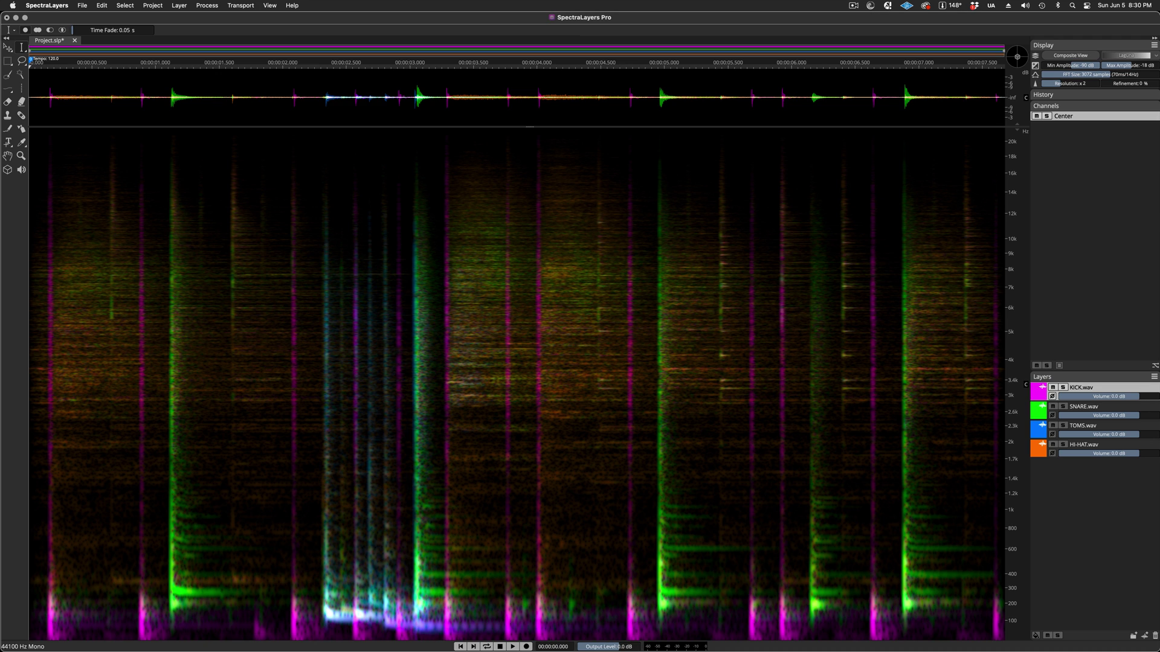
- Play the full drum mix, then the kick and snare layers each soloed
key(space)
key(s)
key(space)
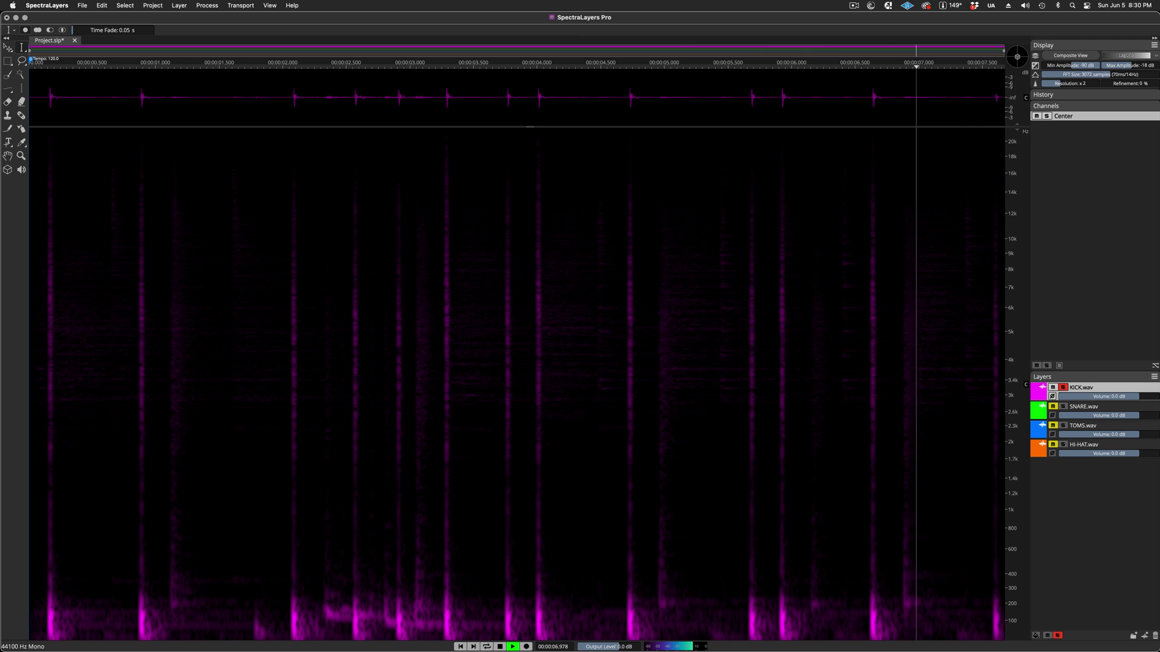
key(space)
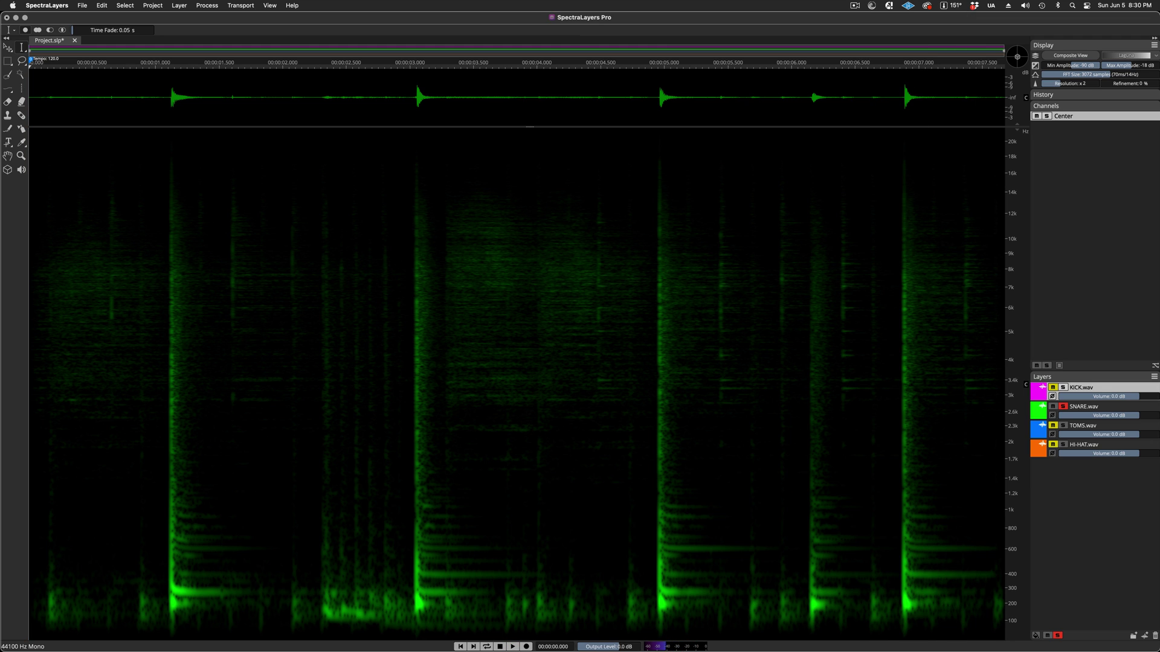
- Solo and play the TOMS layer, then the HI-HAT layer on its own
click(1063, 407)
click(1063, 425)
key(space)
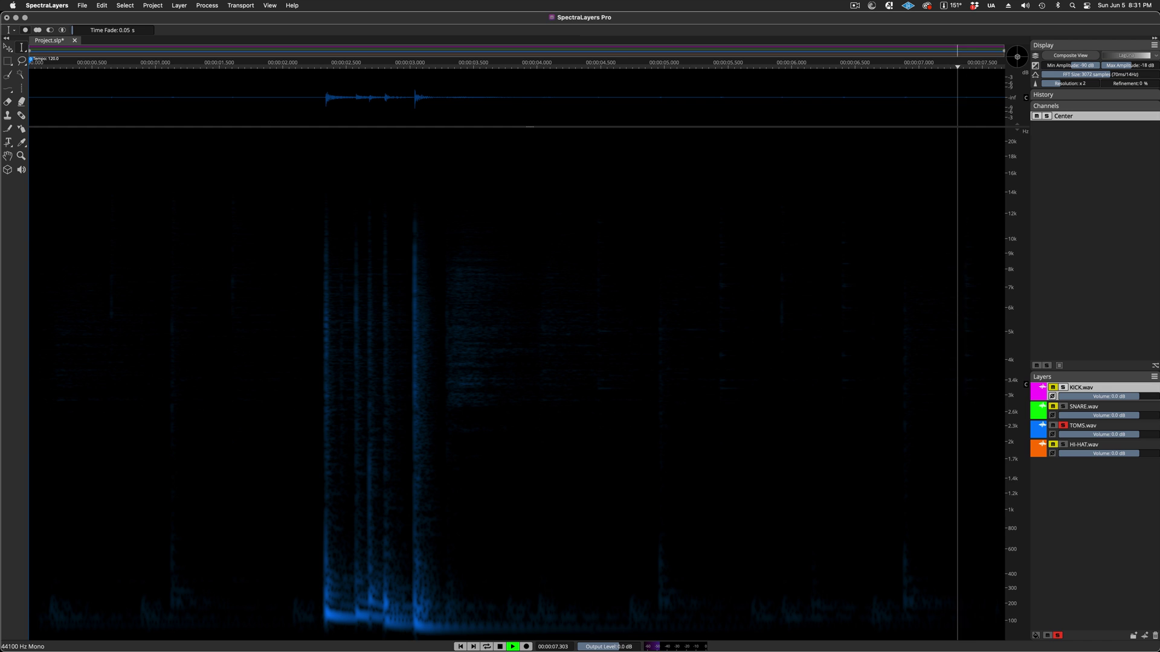
click(1062, 425)
click(1062, 444)
key(space)
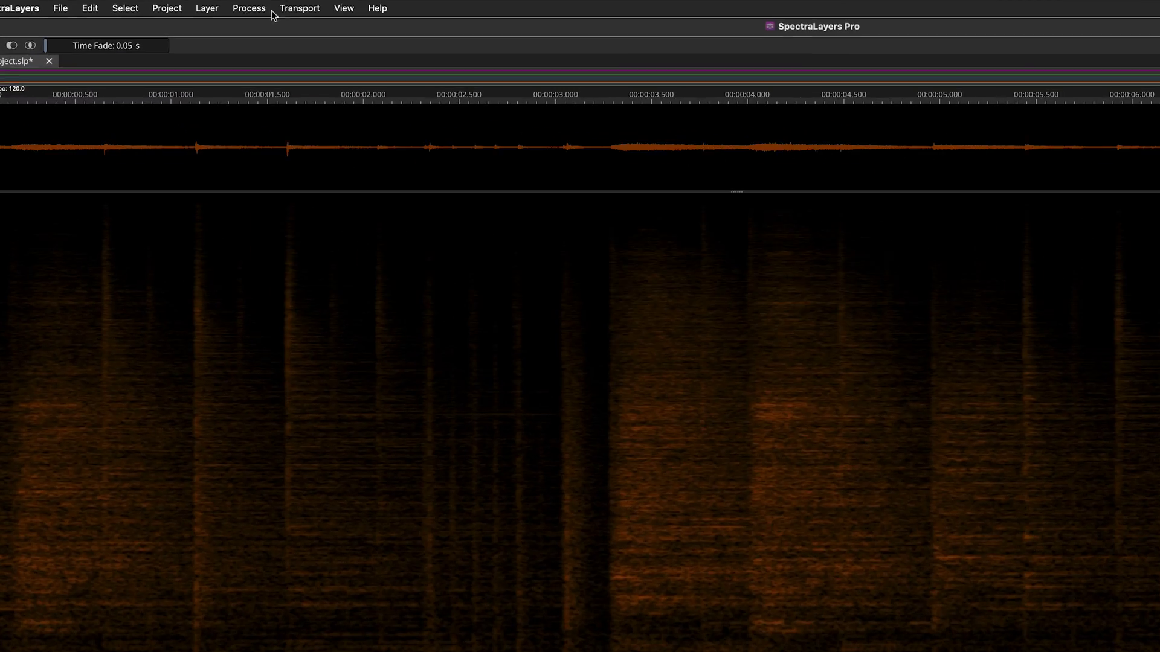
click(269, 11)
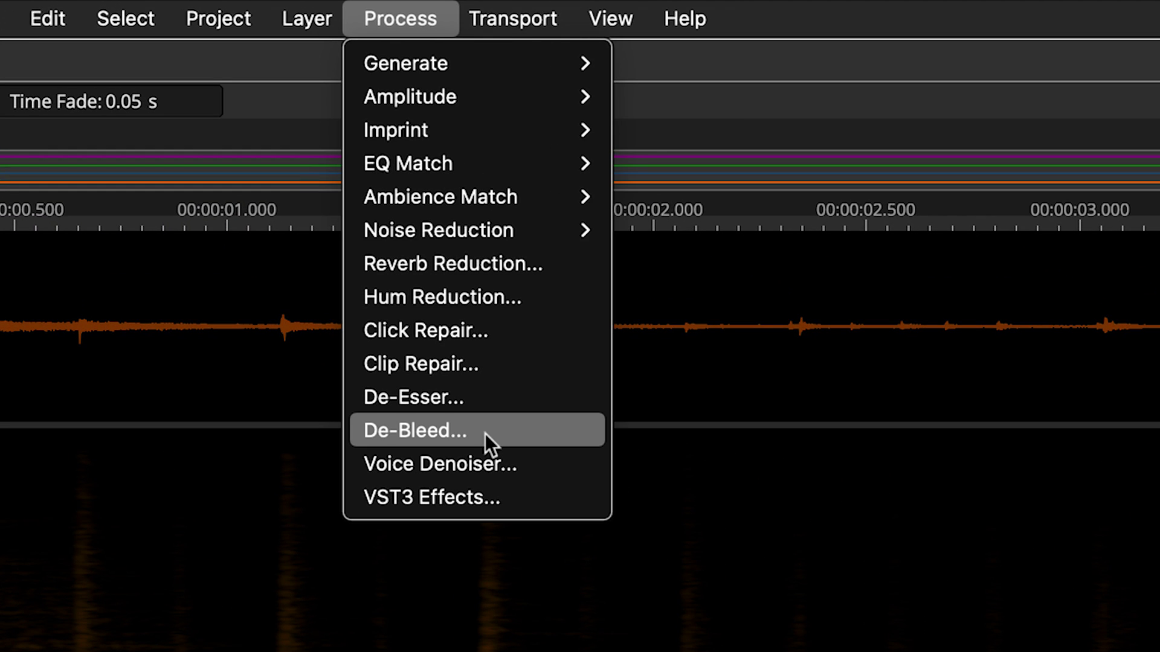
- Open Process > De-Bleed, solo SNARE.wav and turn off the HI-HAT.wav solo
click(484, 434)
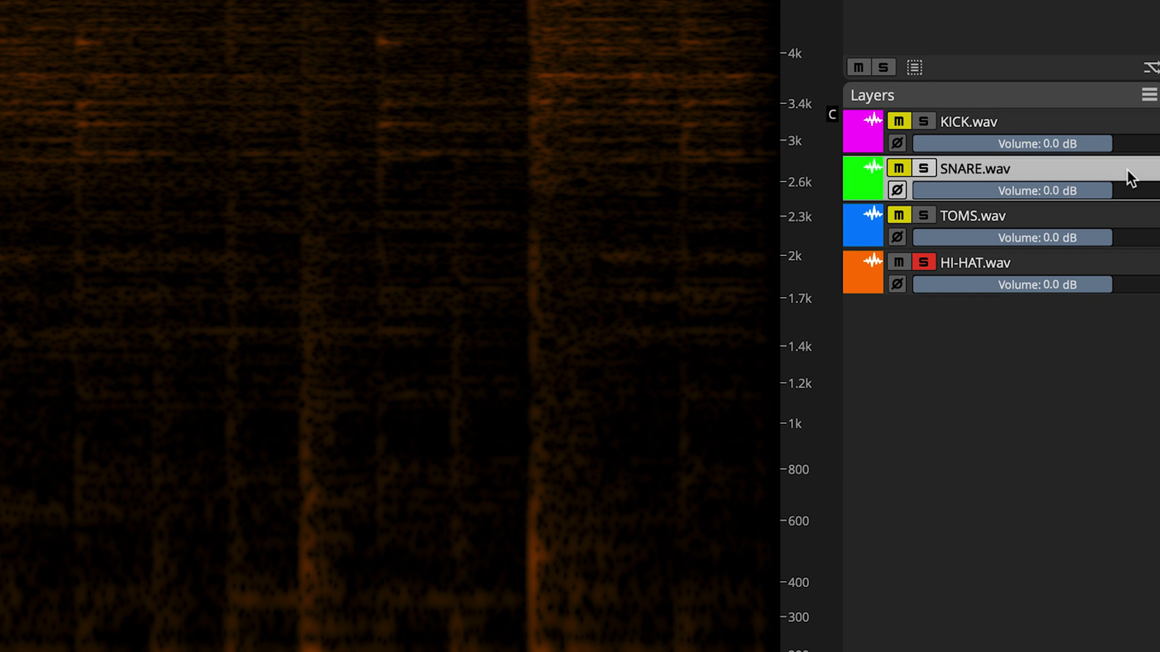
click(928, 169)
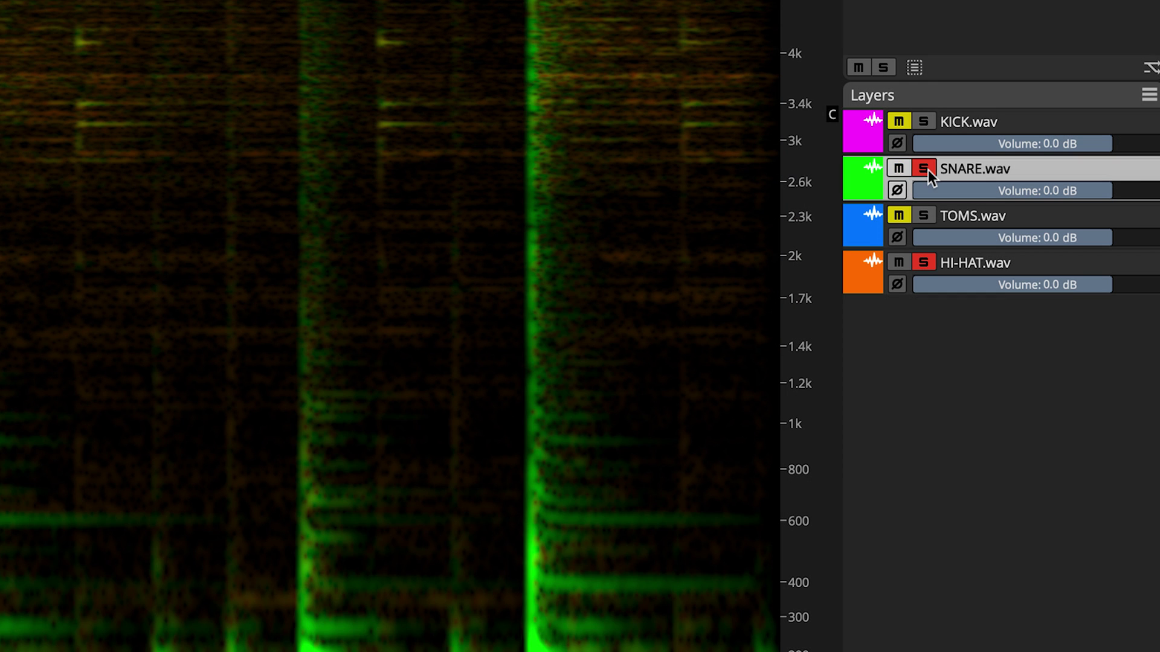
click(930, 263)
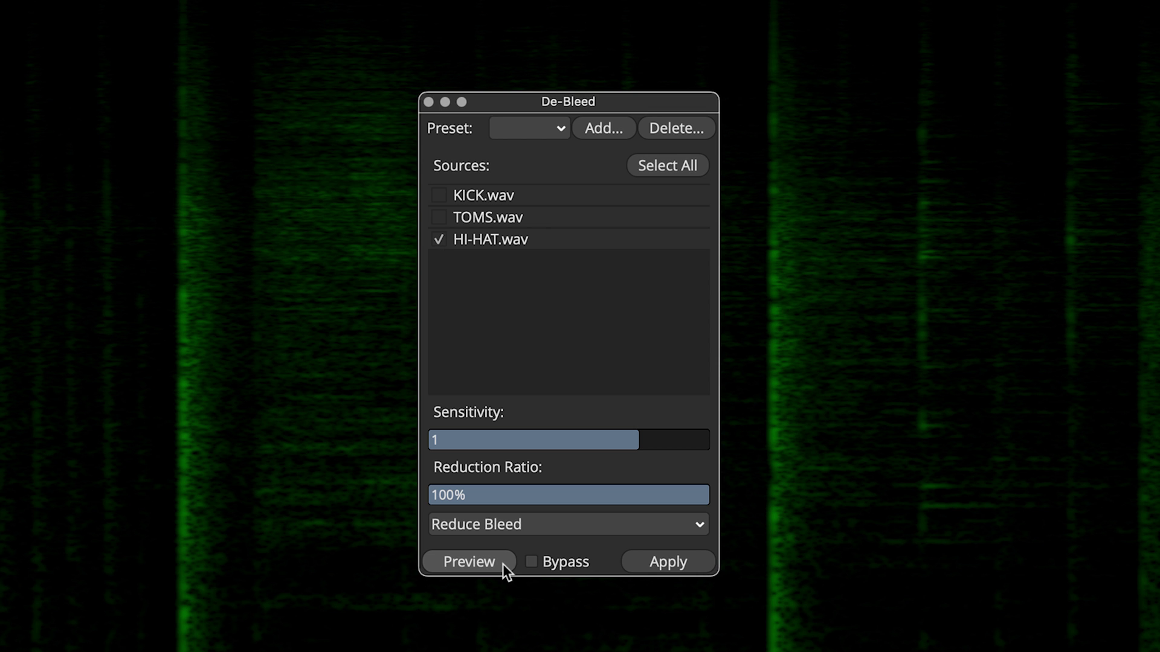
- Preview the snare de-bleed with HI-HAT.wav, then with TOMS.wav added as a source
click(503, 564)
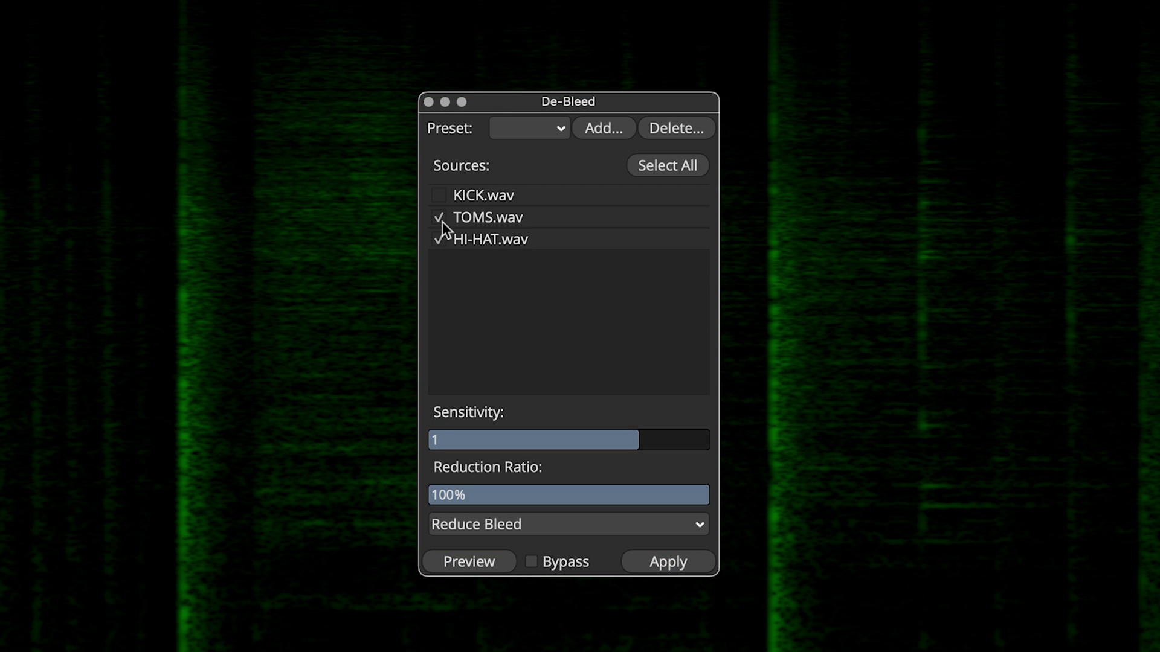
click(501, 563)
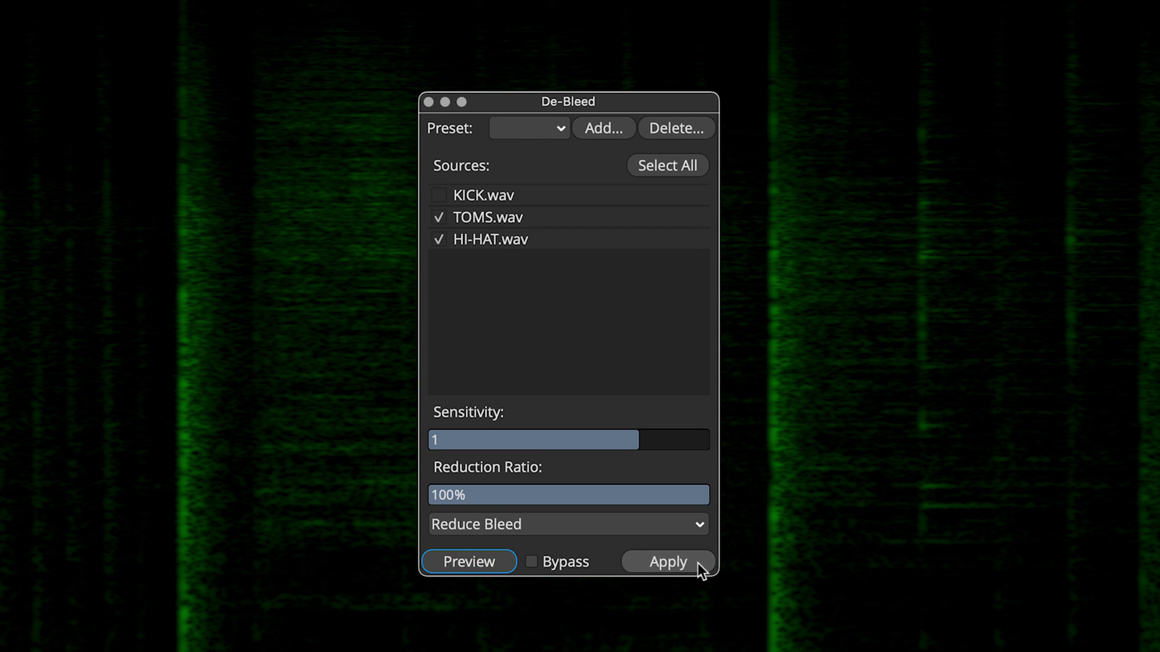
- Preview the de-bleed at Sensitivity -2.0, 0.0 and 1.0, leaving it at 1.0
click(667, 440)
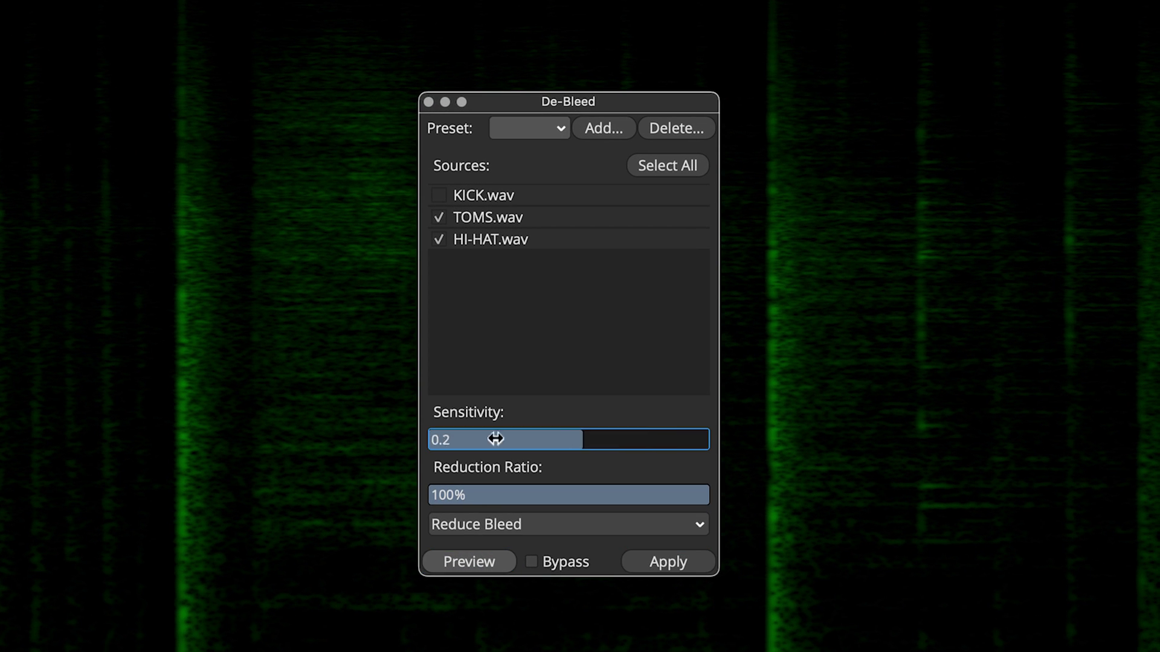
drag(495, 439, 242, 439)
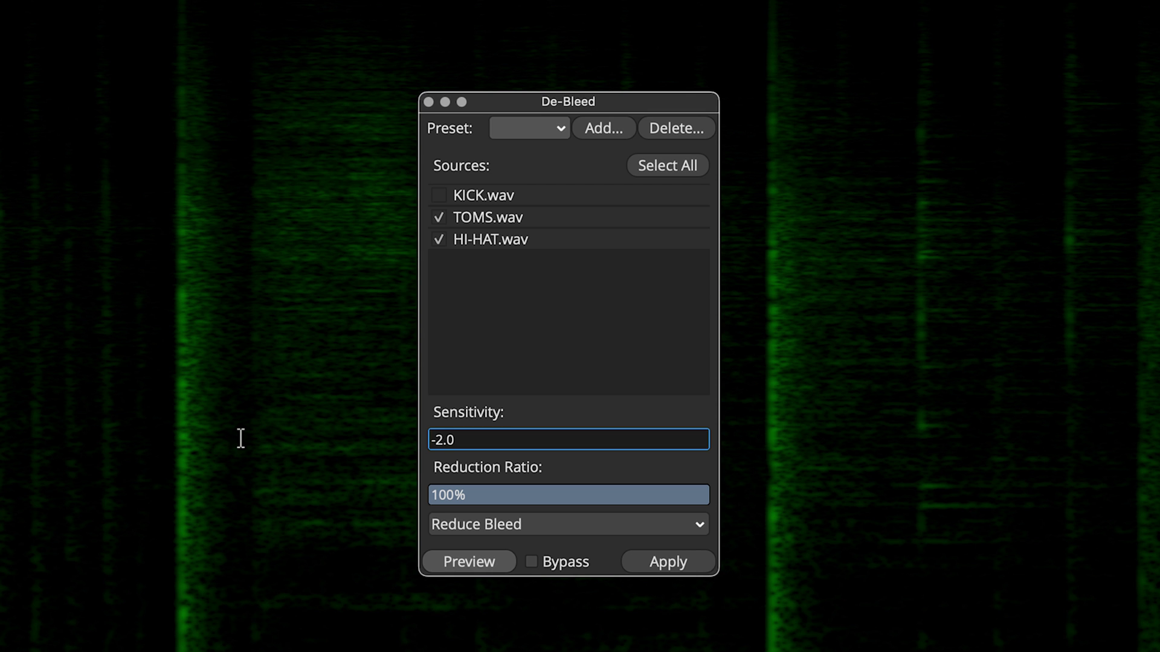
click(503, 565)
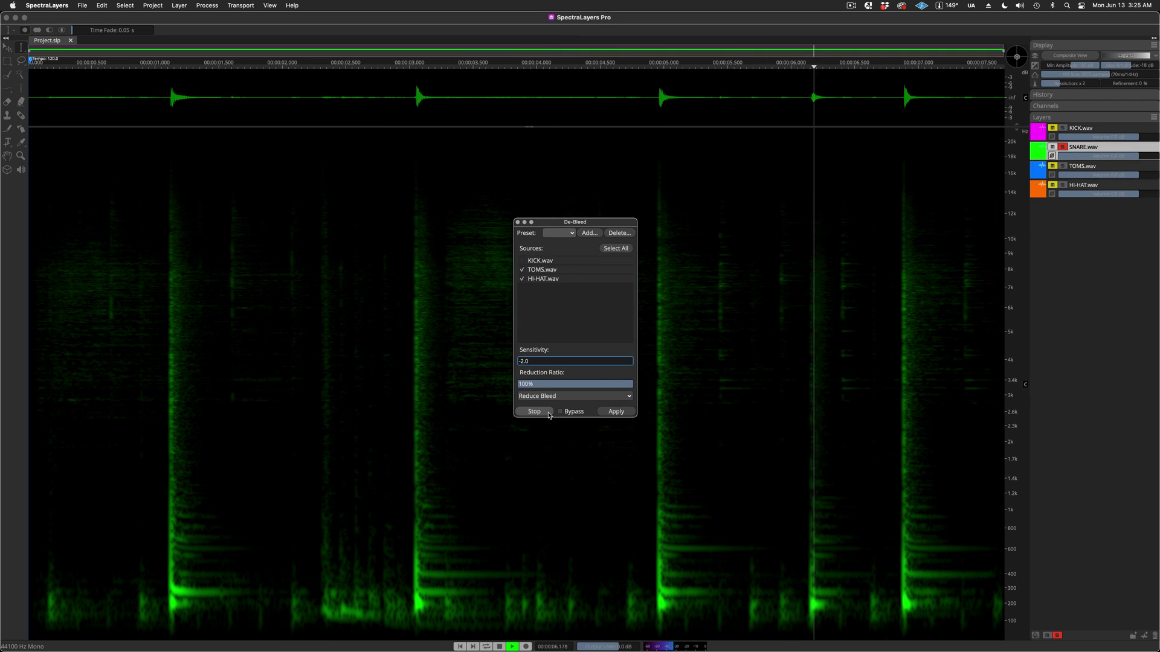
click(549, 415)
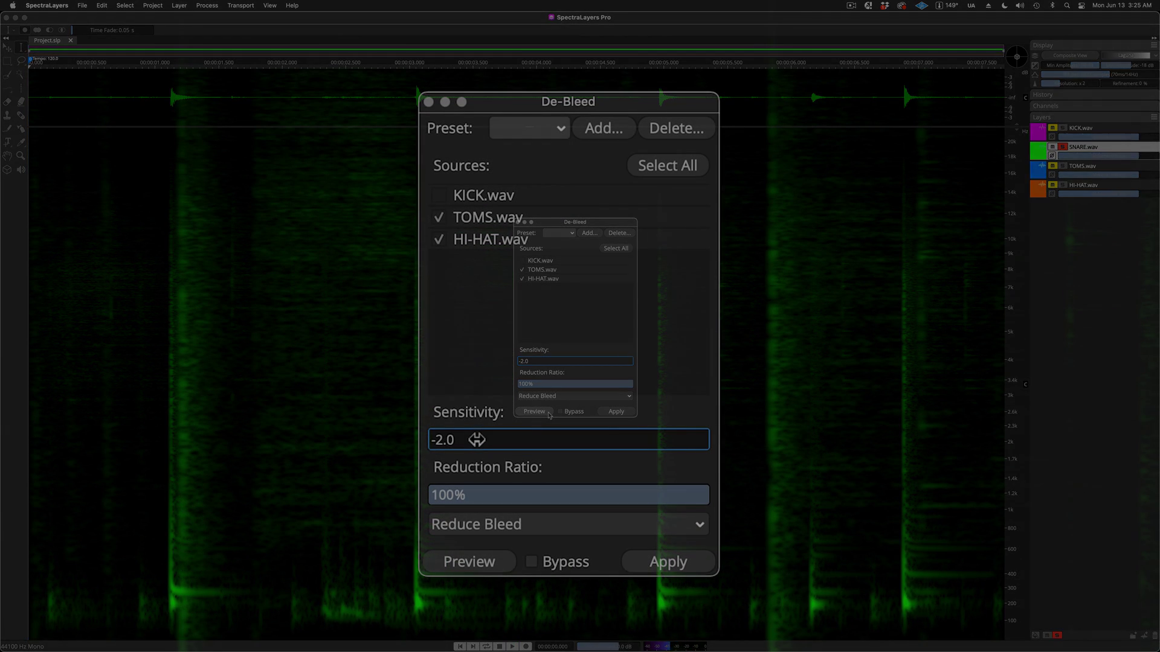
drag(537, 363, 562, 364)
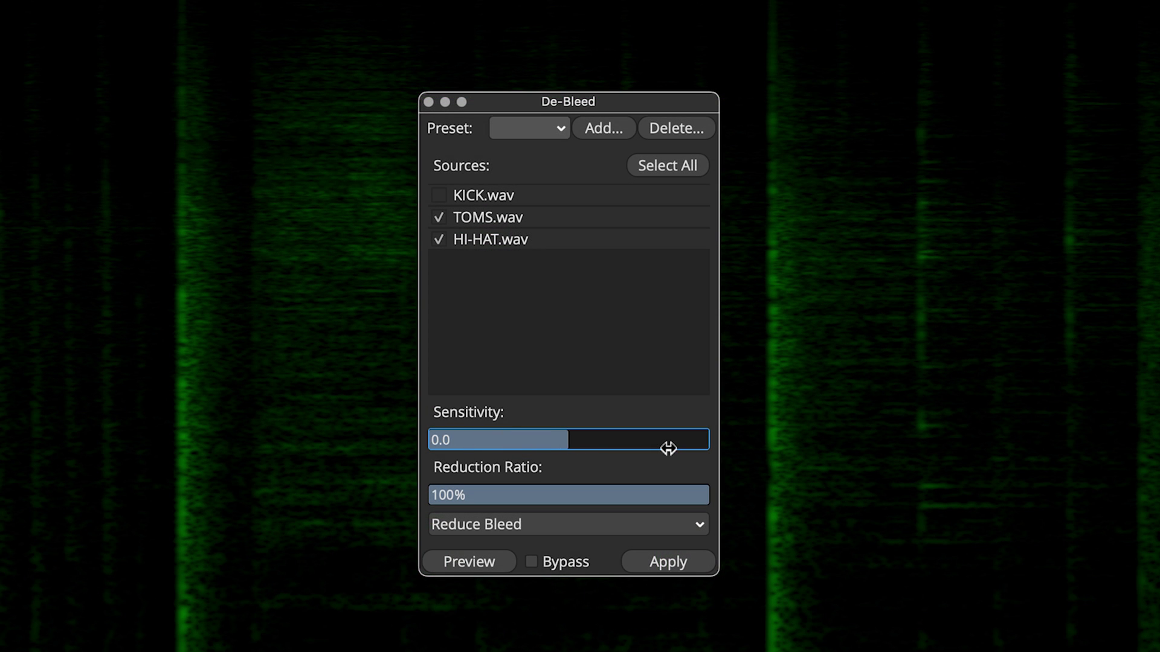
click(502, 563)
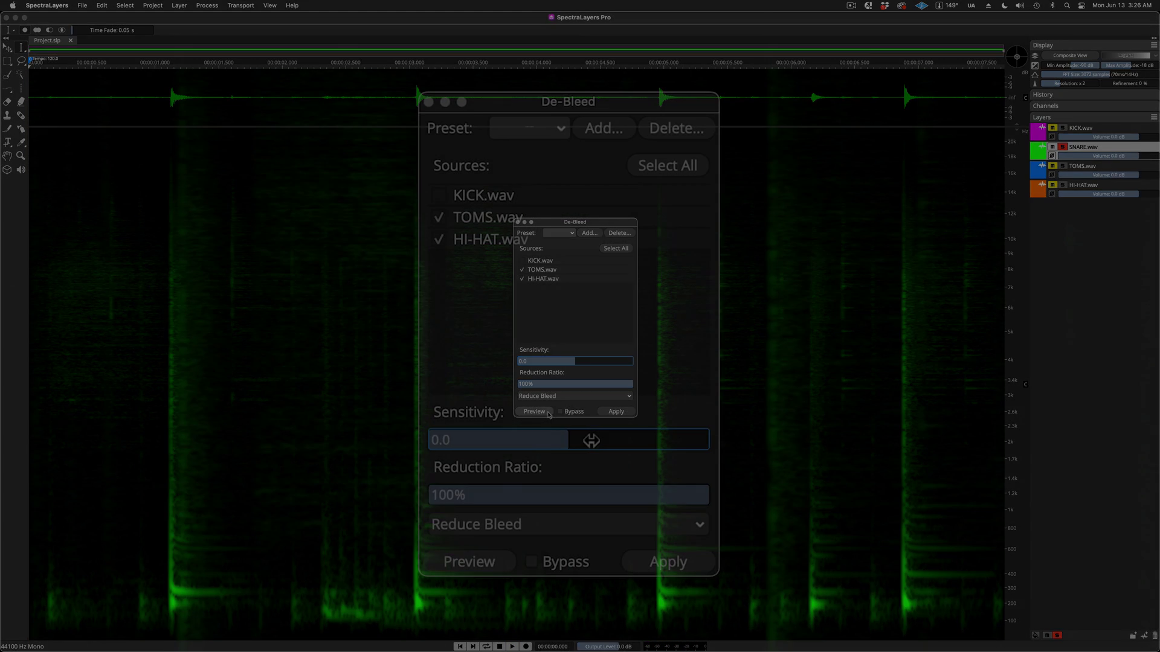
drag(586, 361, 618, 364)
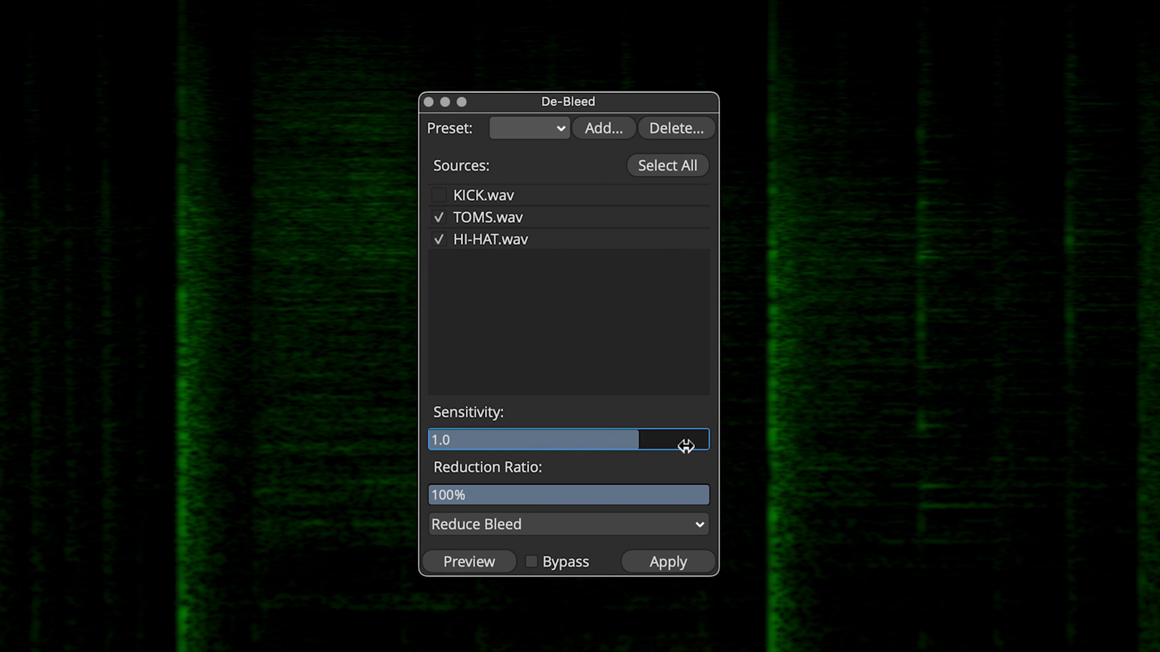
click(501, 562)
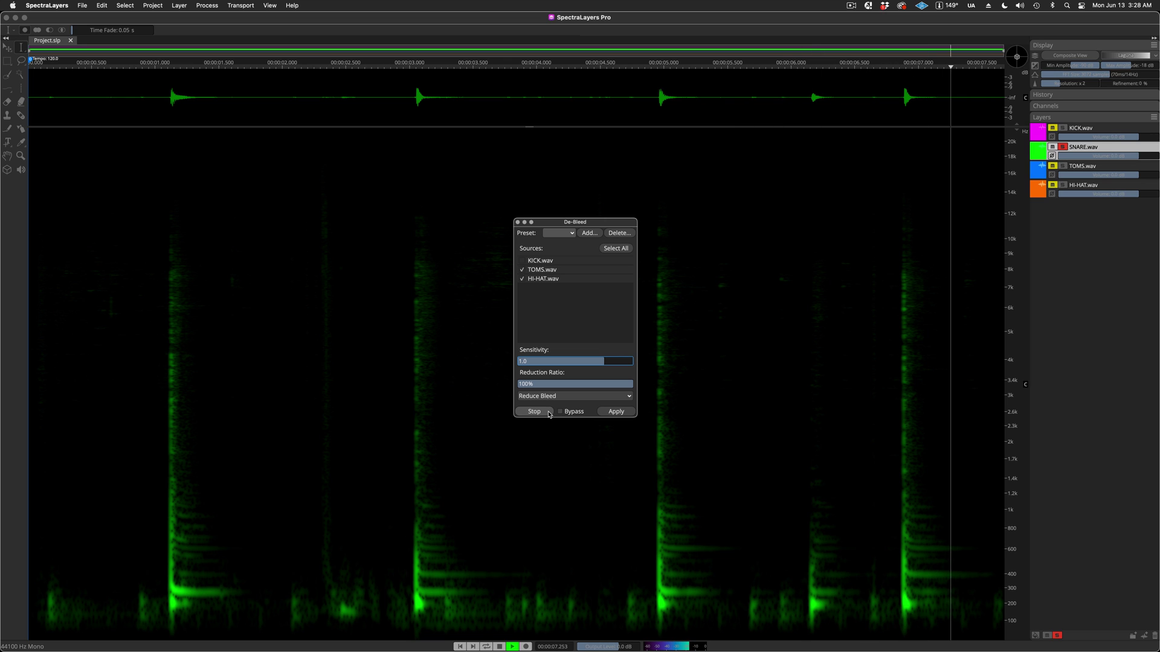
- Preview a 50% Reduction Ratio in Reduce Signal mode and save the preset 'De-Bleed'
click(600, 384)
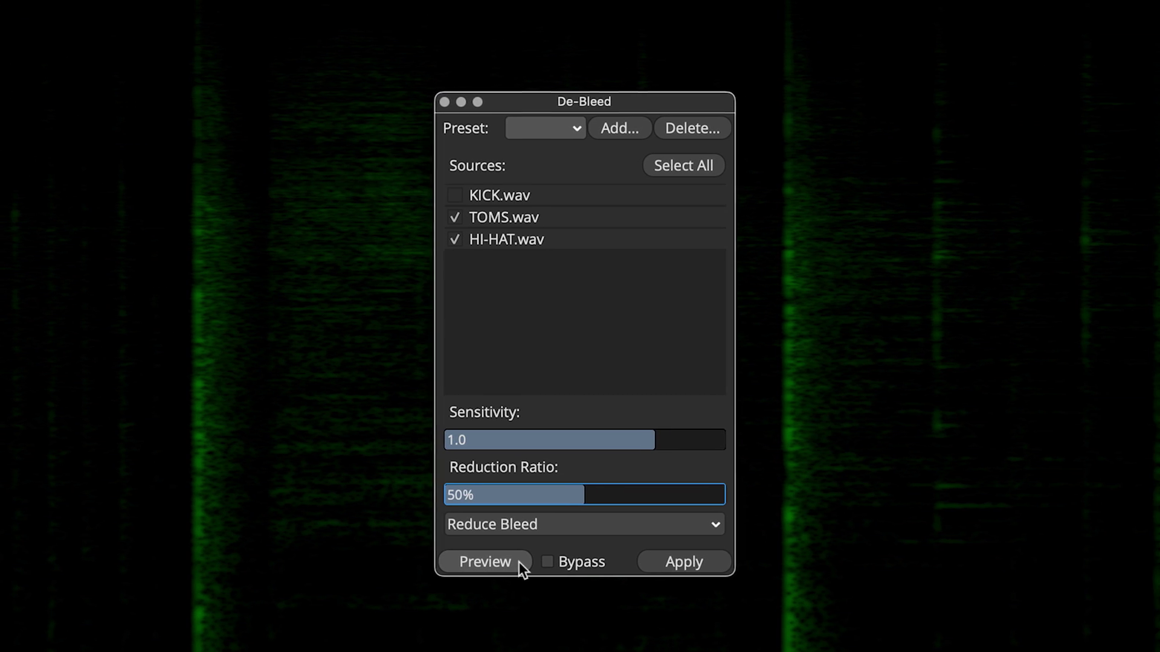
click(700, 525)
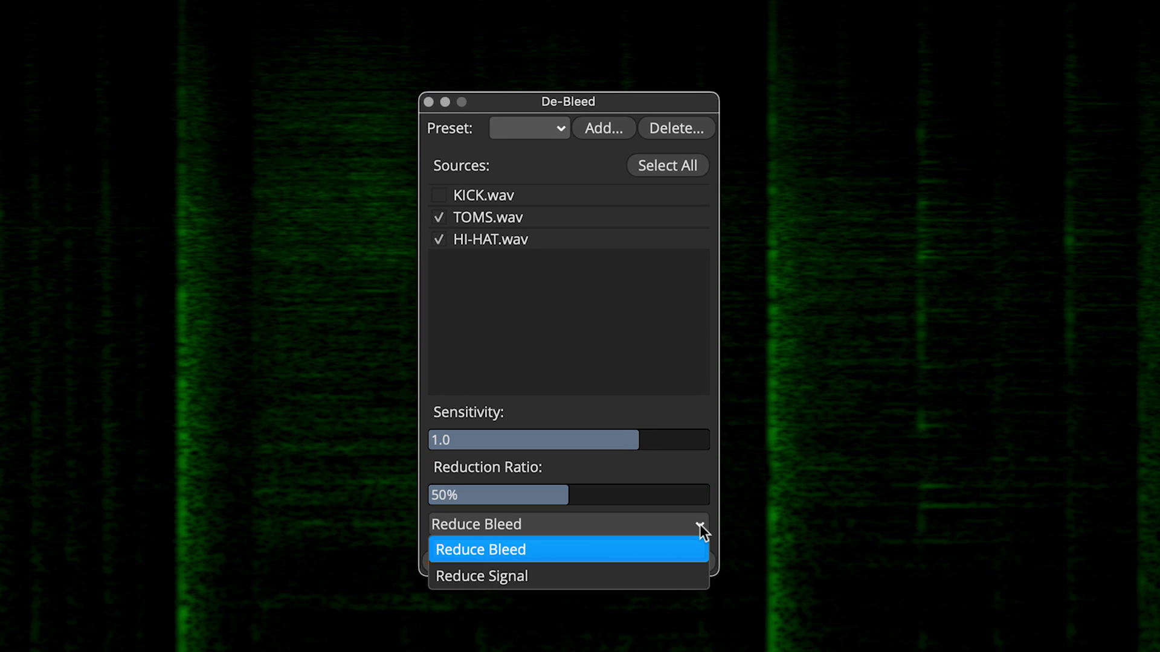
click(693, 582)
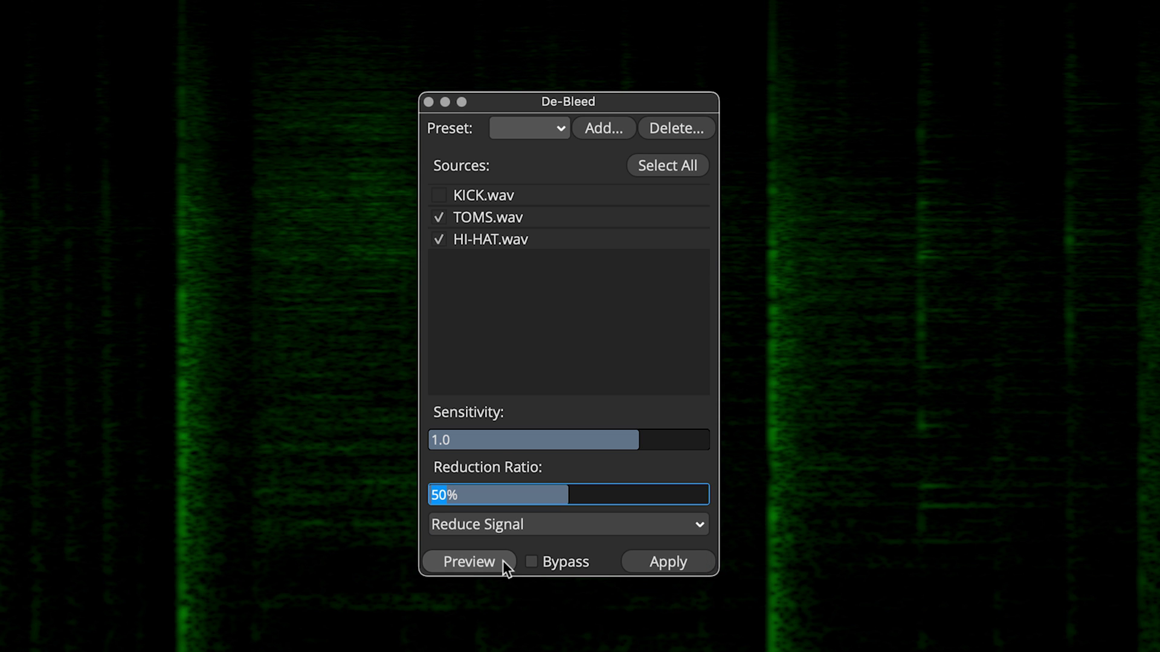
click(502, 561)
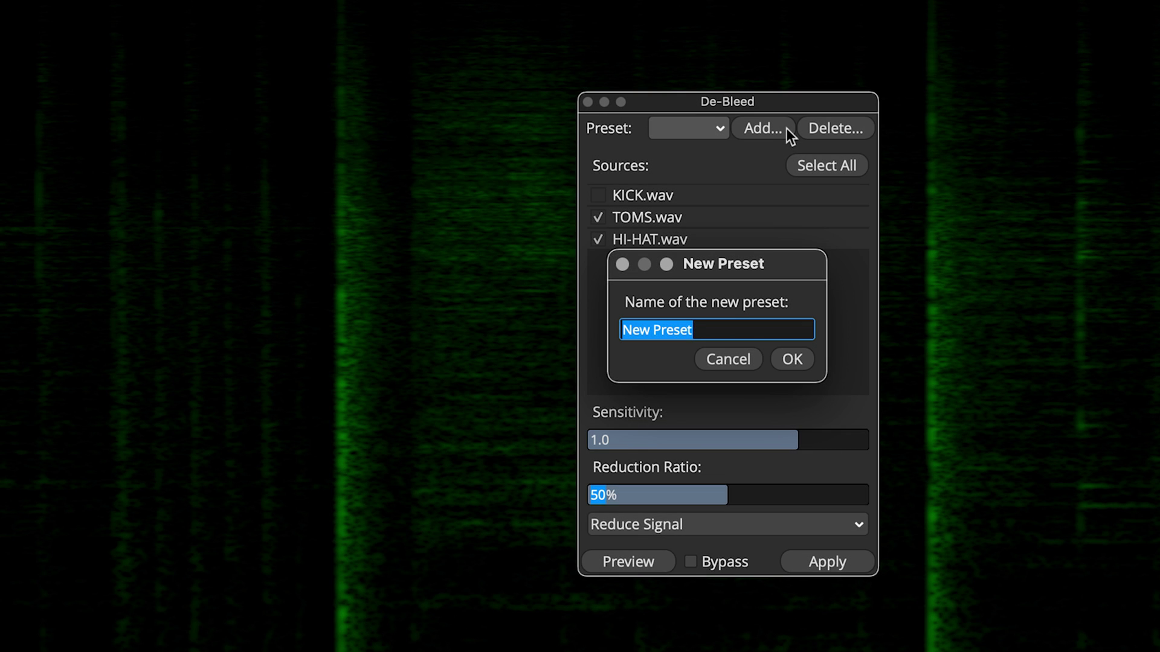
text(De-B)
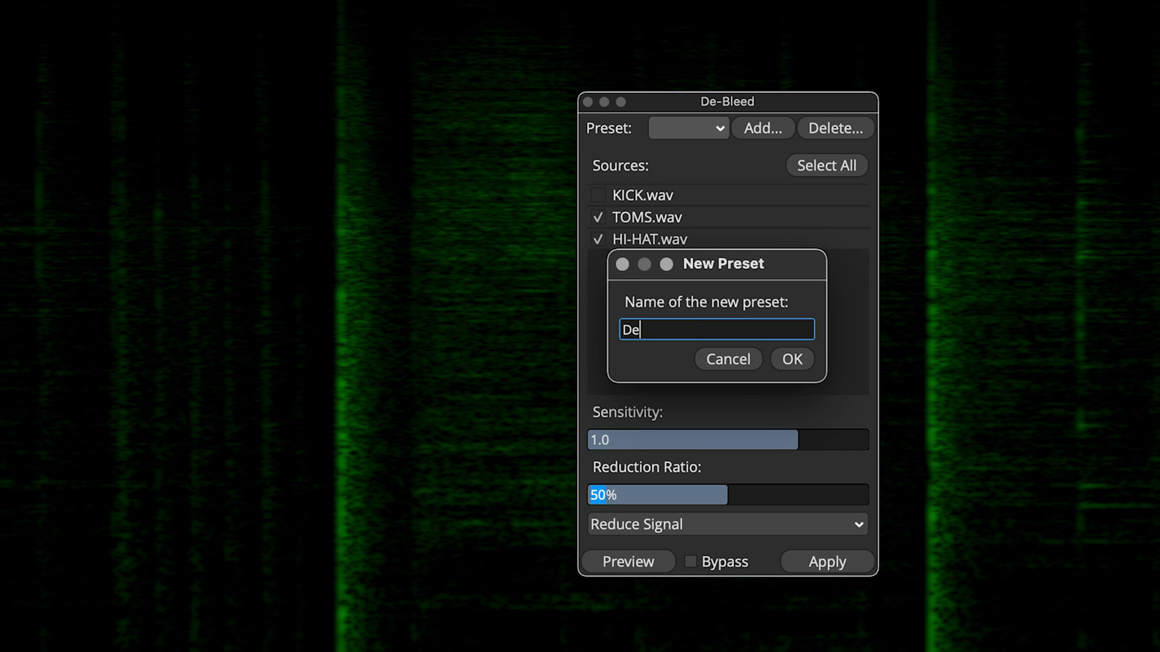
text(leed)
key(Return)
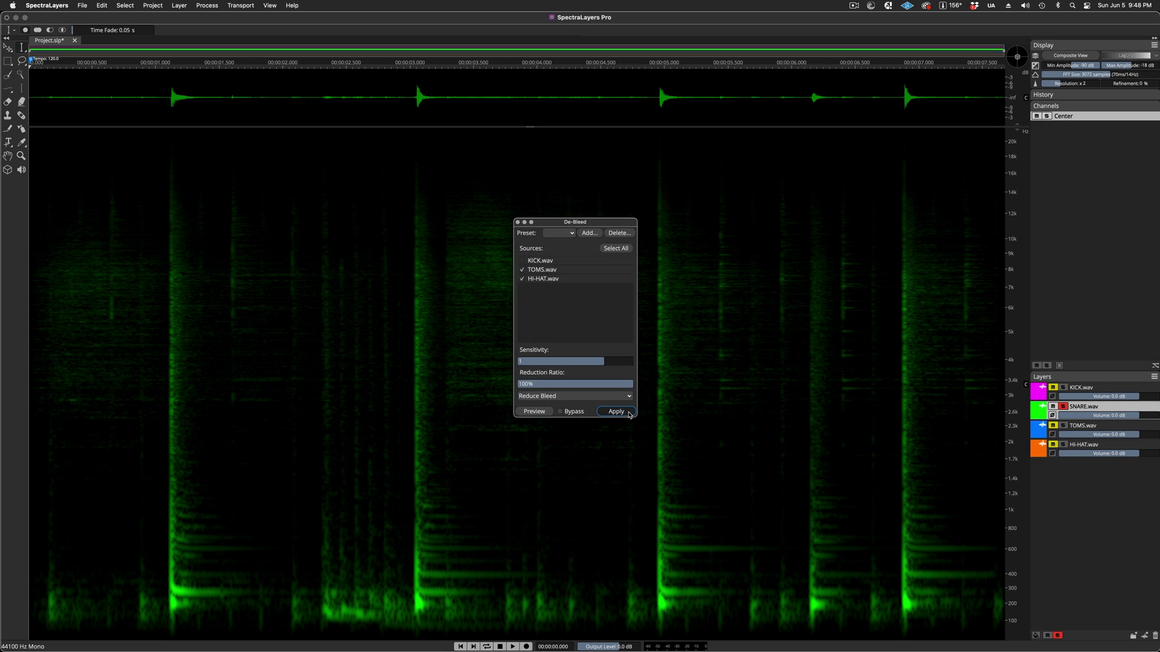
- Apply the De-Bleed to SNARE.wav, unsolo it, and play the full four-layer drum kit
click(628, 413)
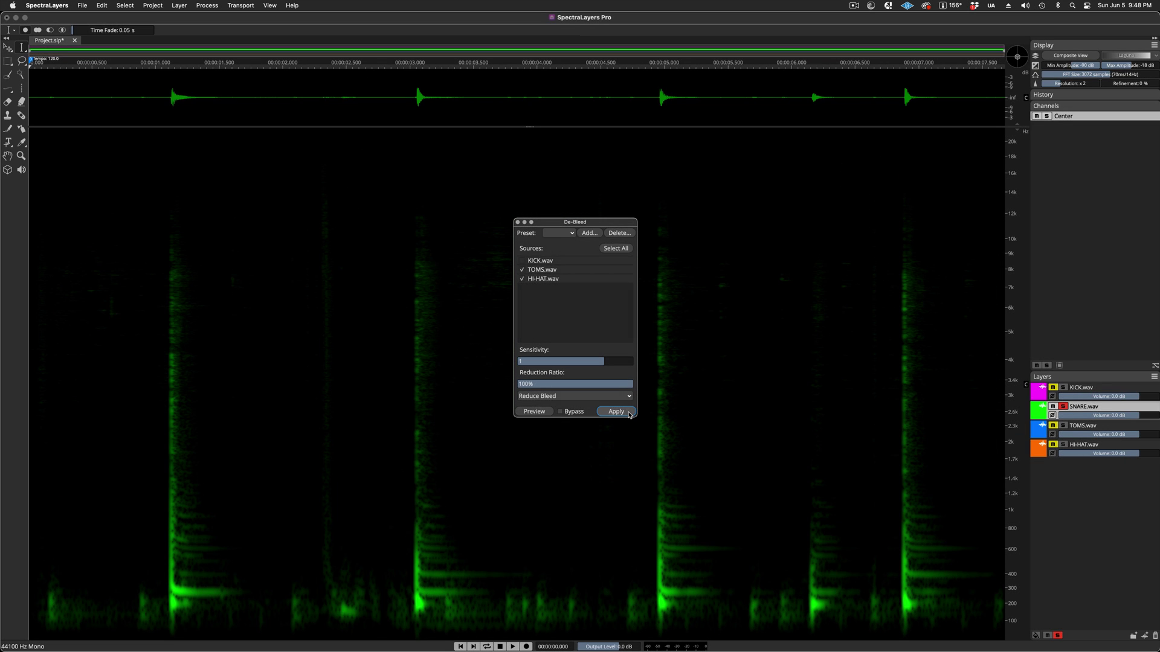
click(1063, 407)
key(space)
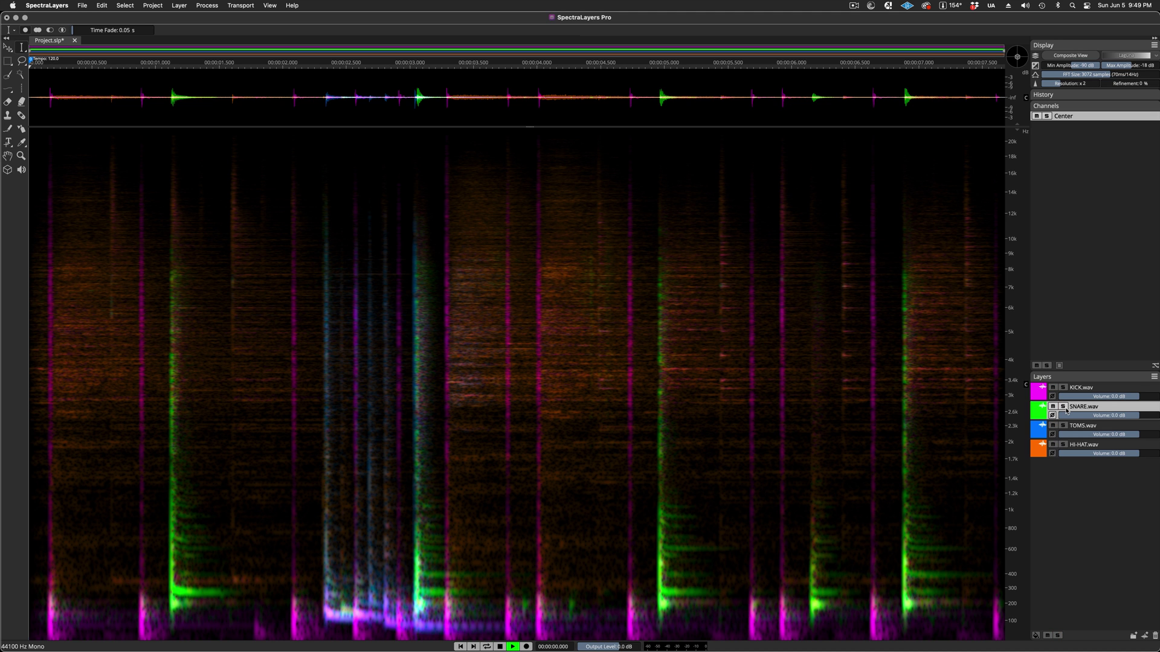